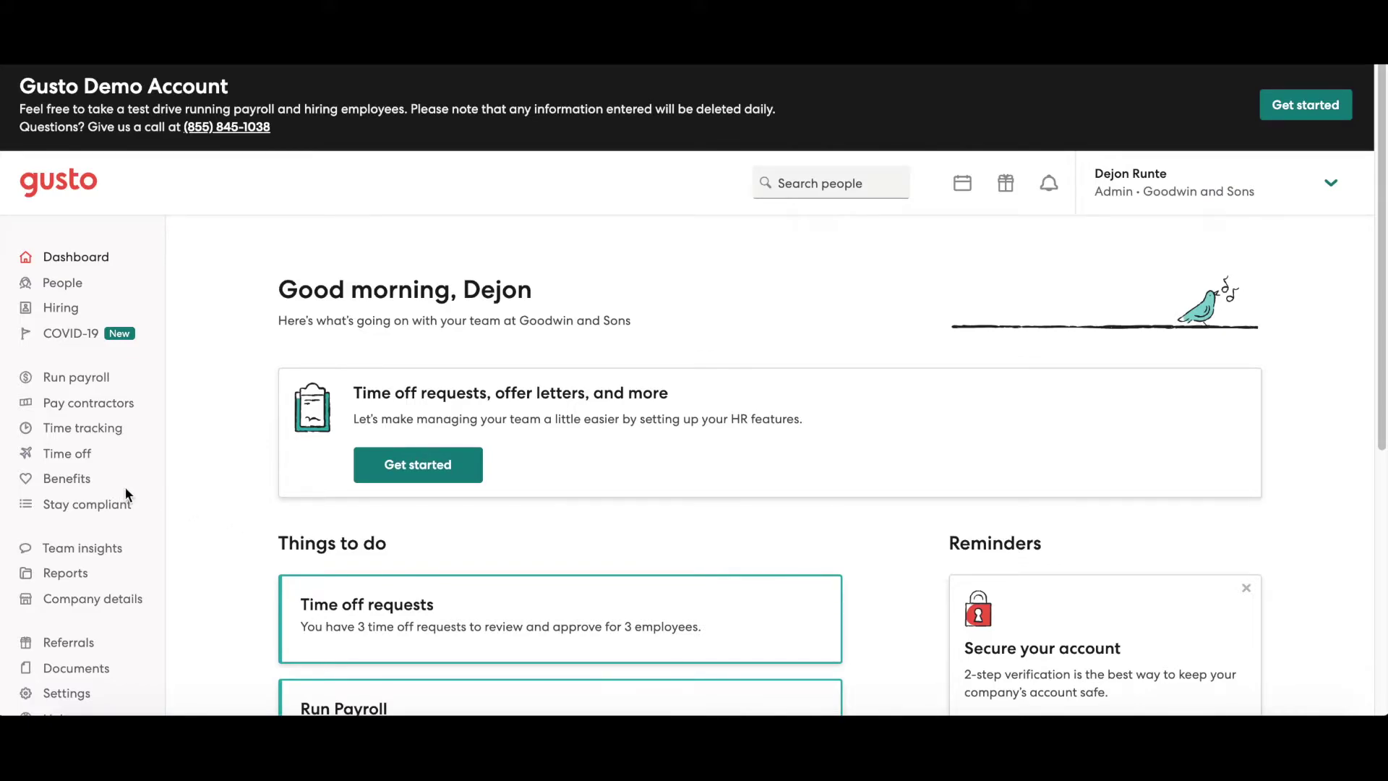
scroll(125, 486, "down", 2)
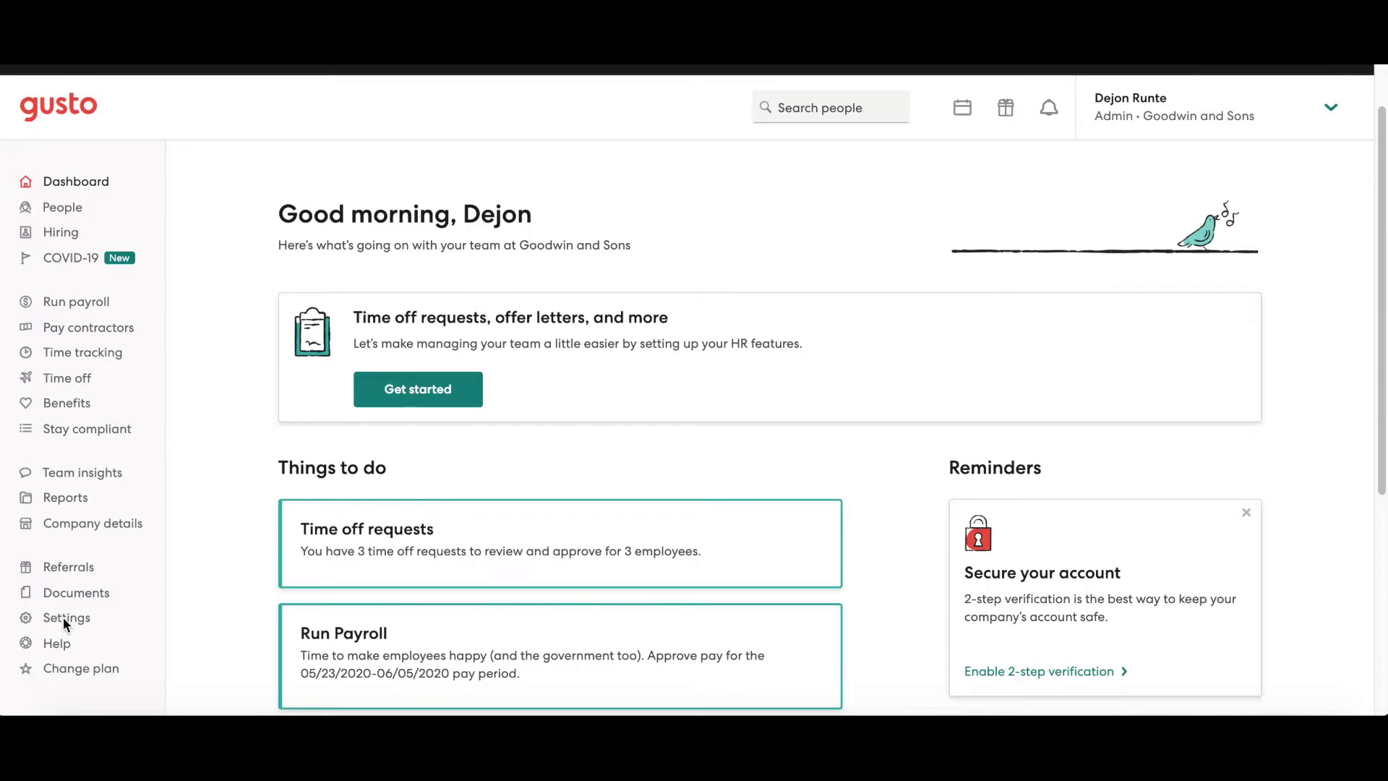
Step: Go to company Settings and show the directory of connectable apps
left_click(48, 626)
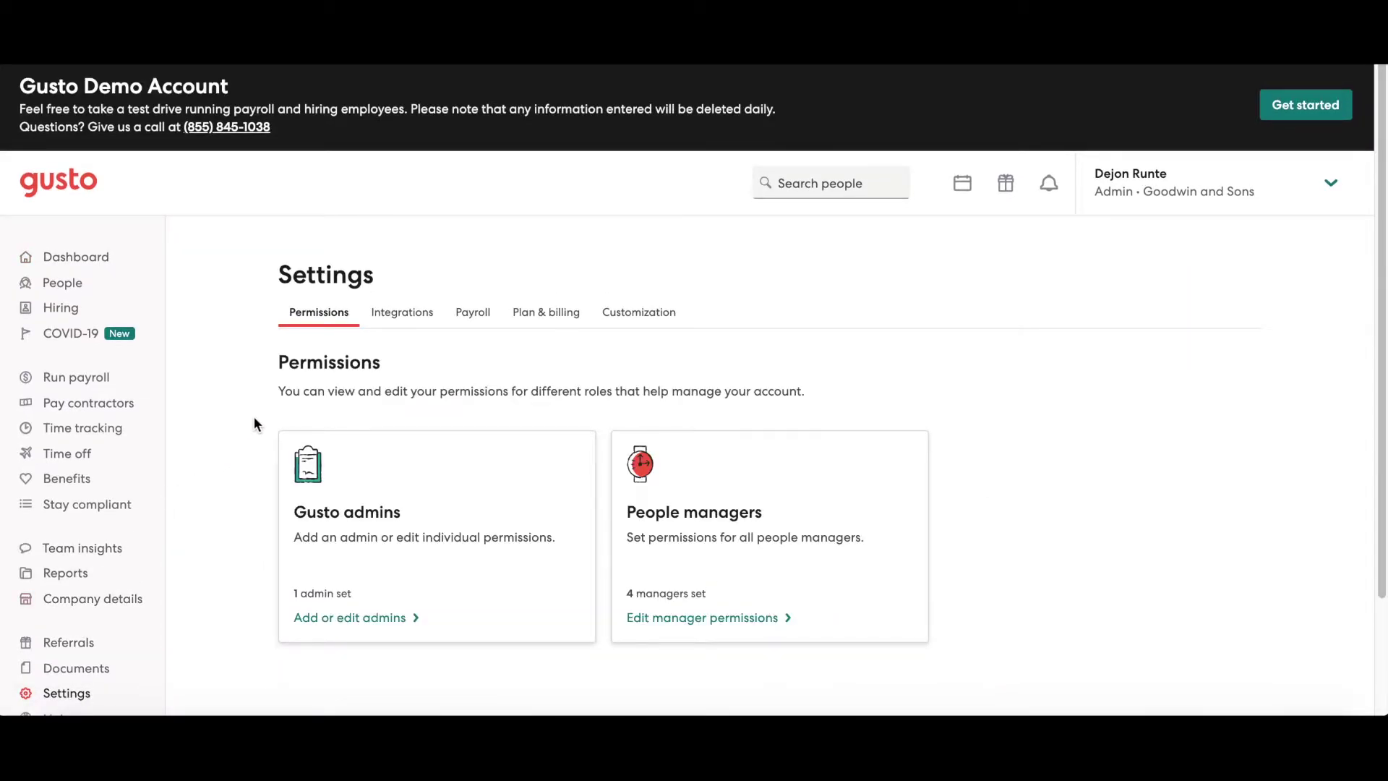
left_click(421, 322)
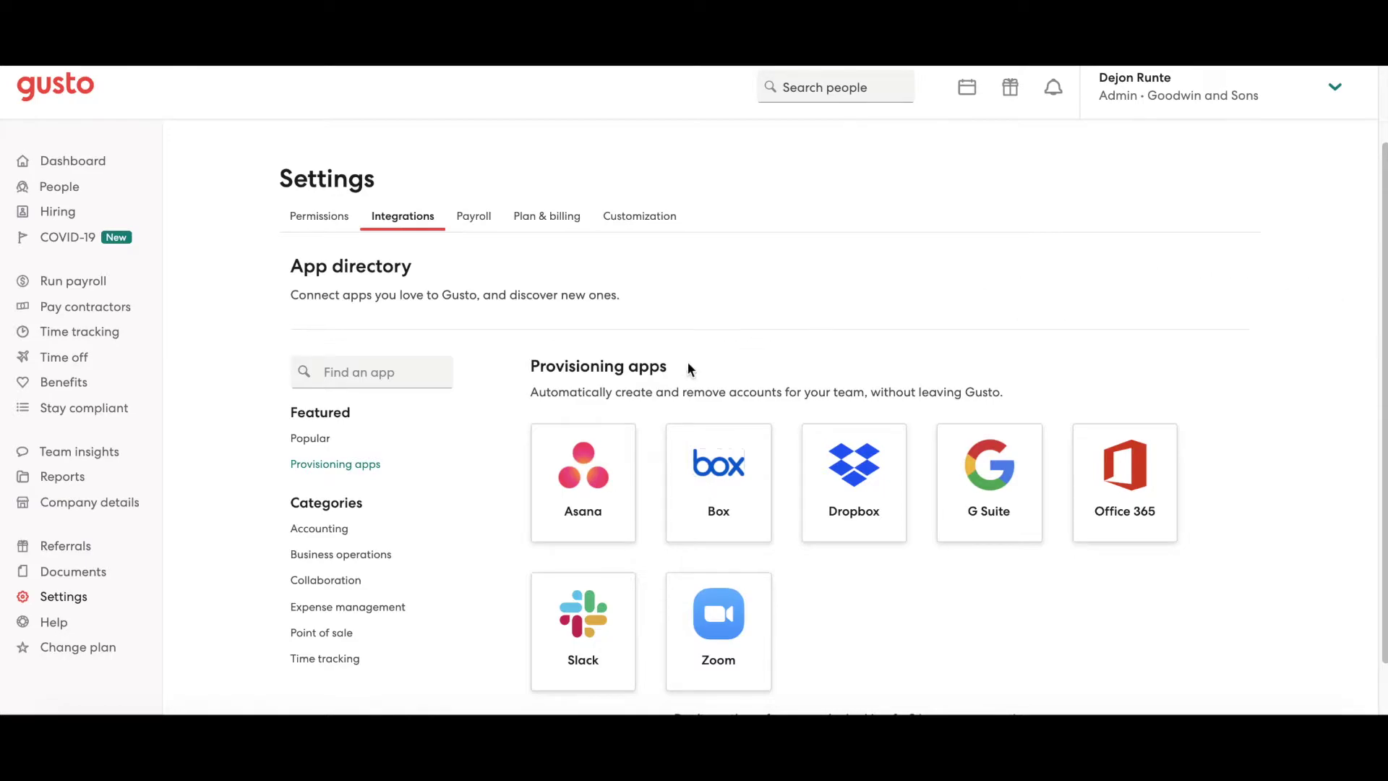
Step: Filter to Accounting apps, choose Xero and start connecting Gusto to it
left_click(326, 529)
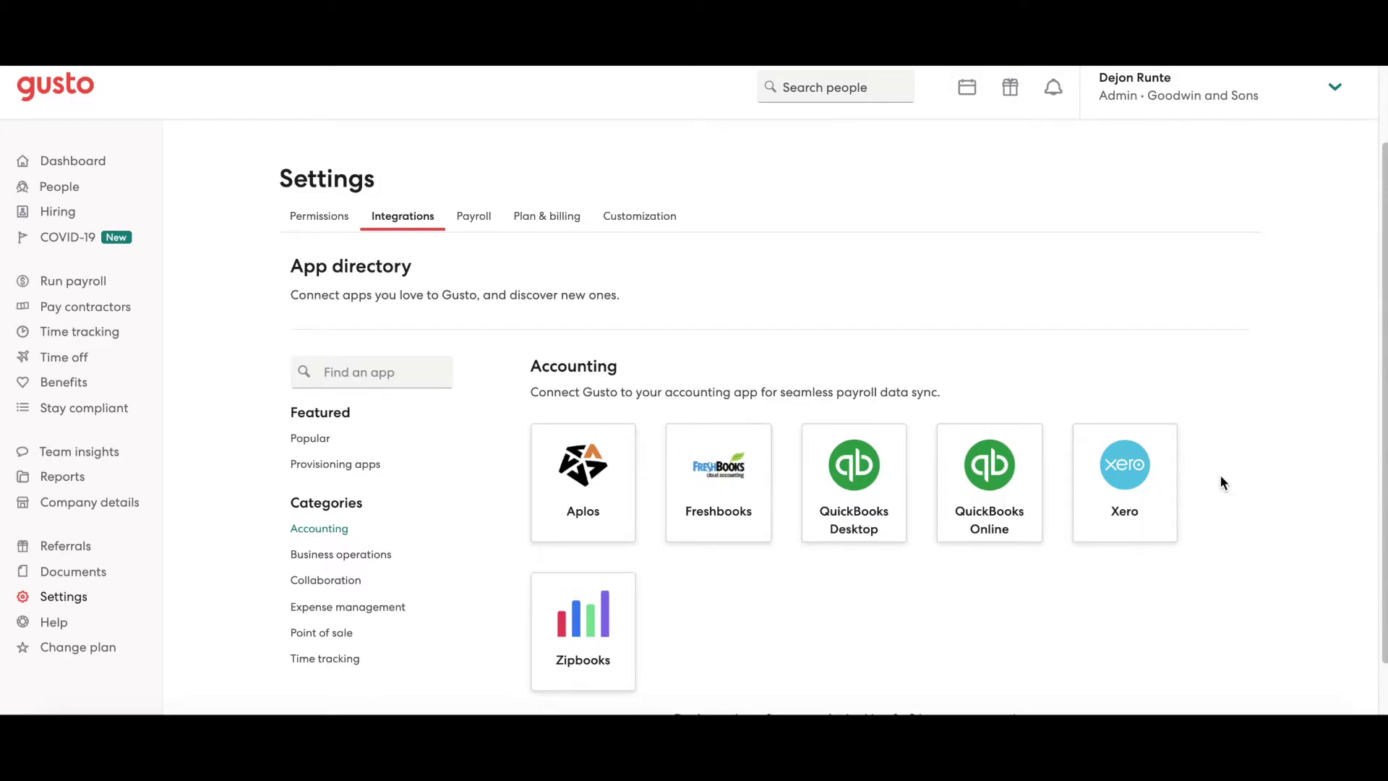
left_click(1139, 482)
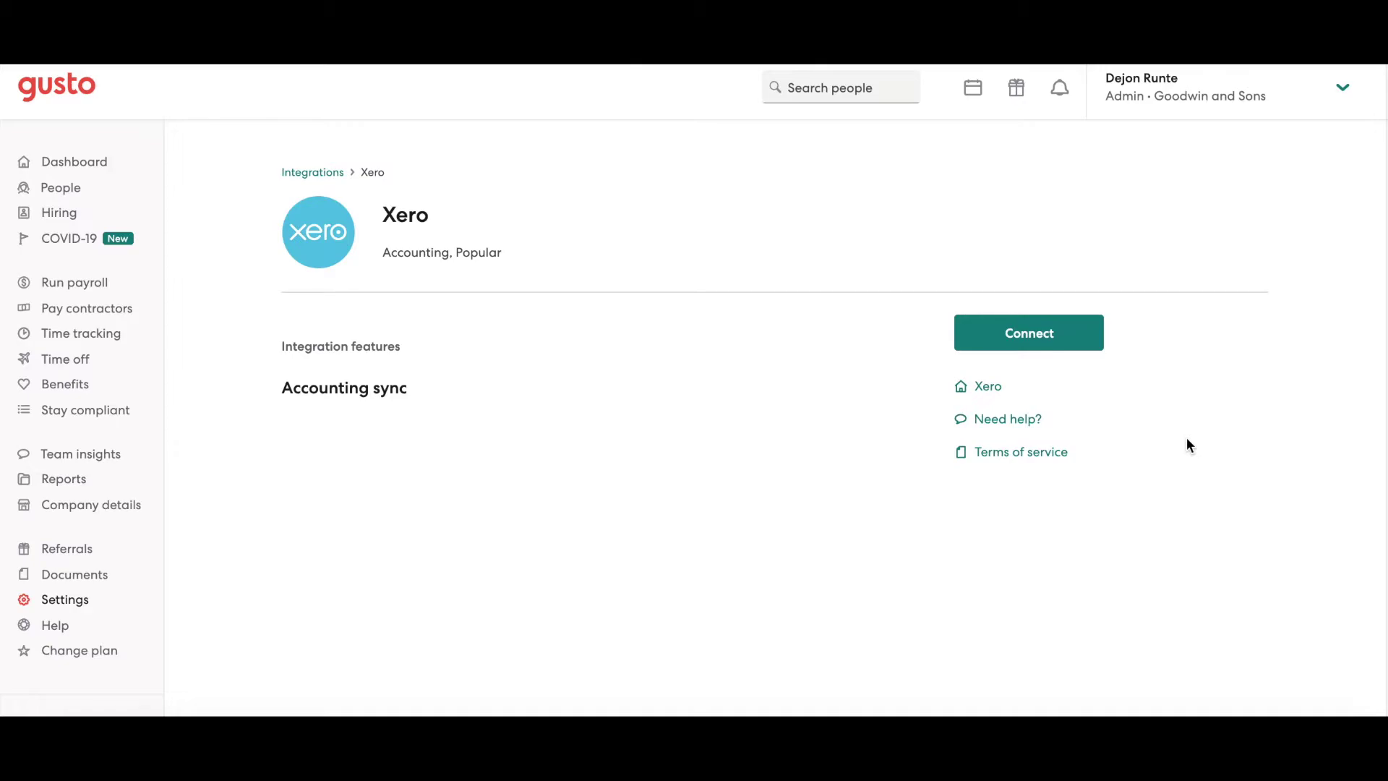
left_click(1072, 341)
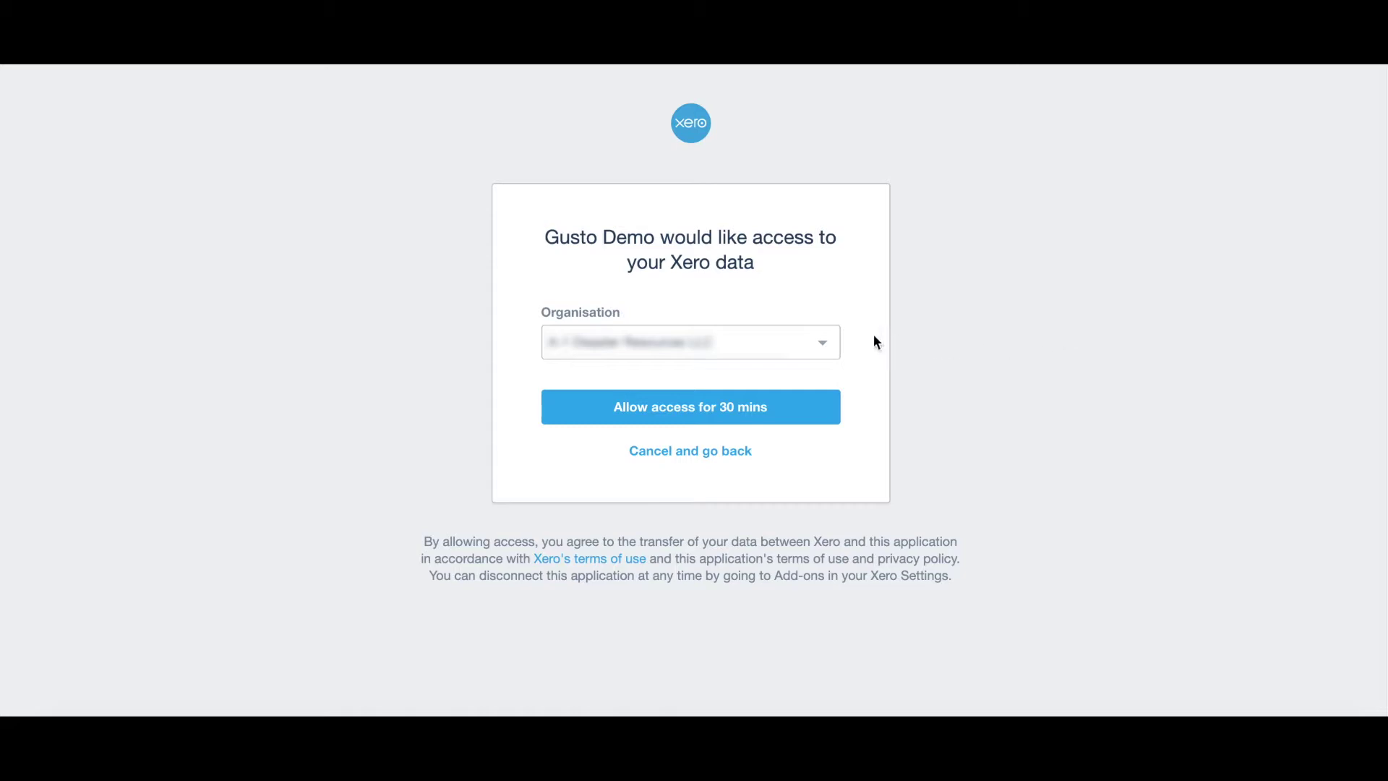
Step: Grant Gusto access to the Aquatic Associates organisation in Xero for 30 mins
left_click(822, 342)
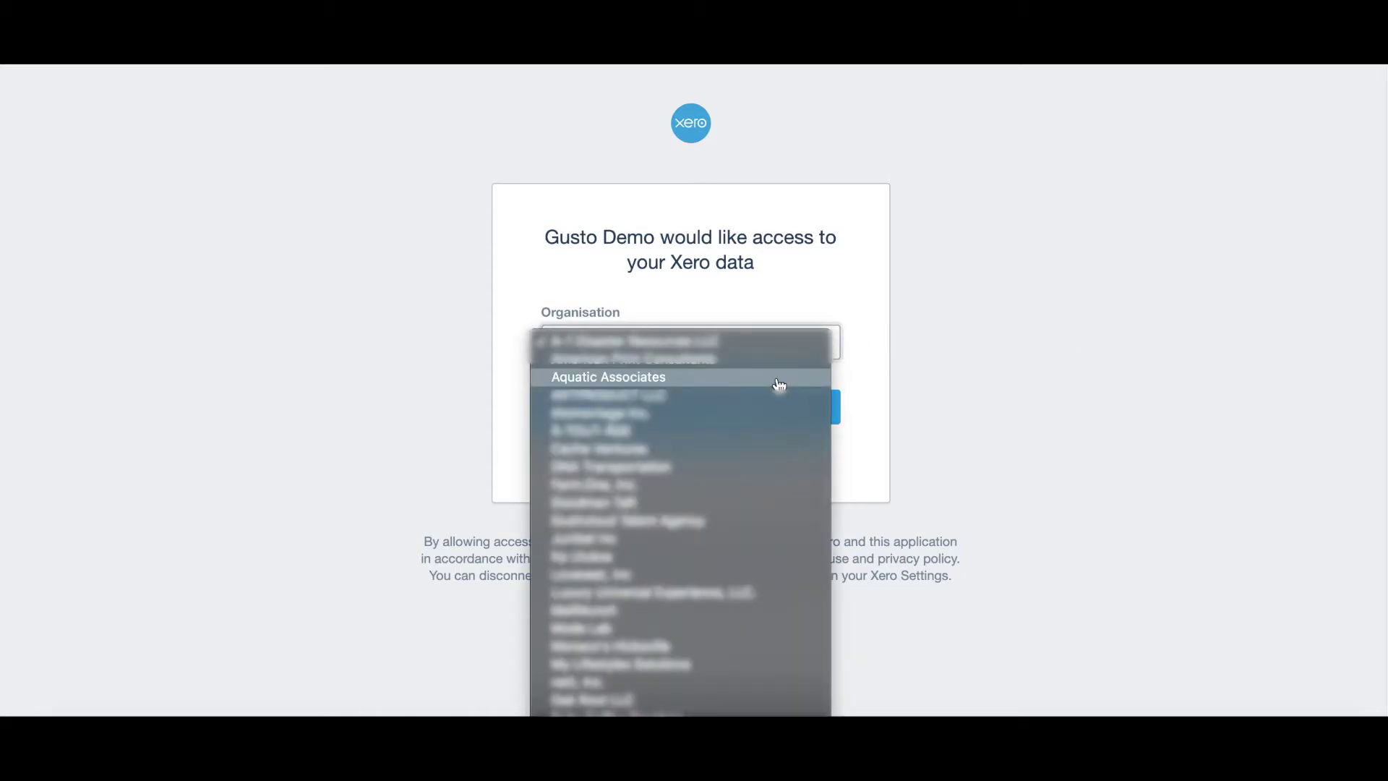
left_click(766, 379)
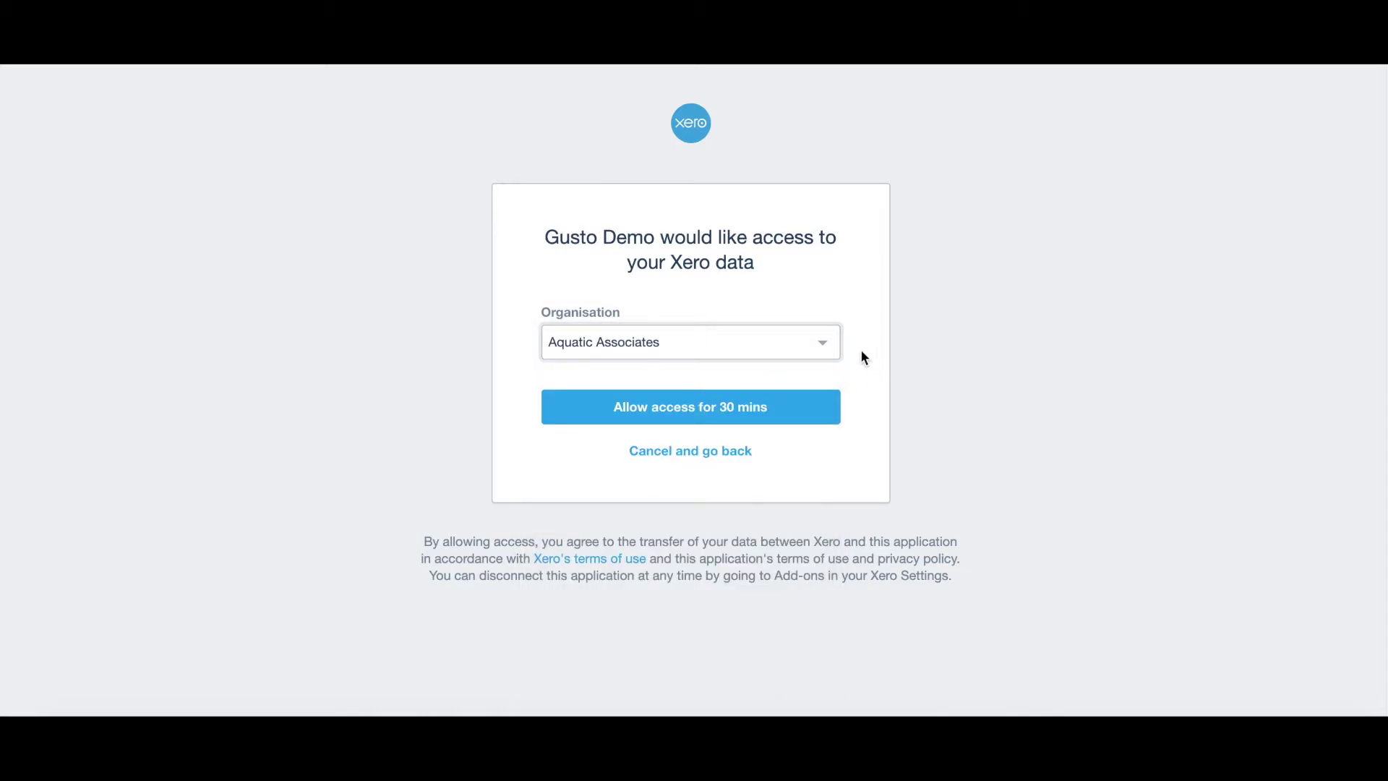
left_click(788, 418)
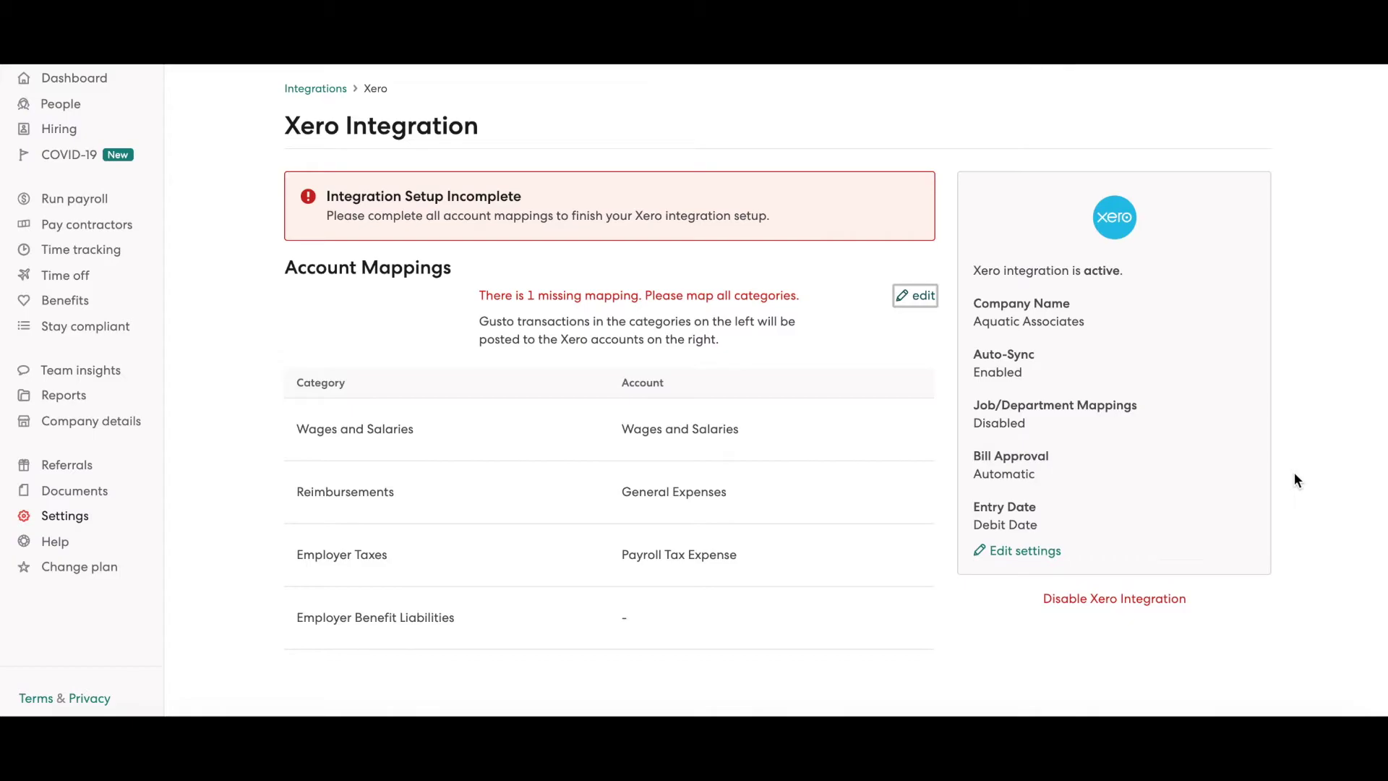
Step: Start editing the Xero account mappings for payroll categories
left_click(923, 295)
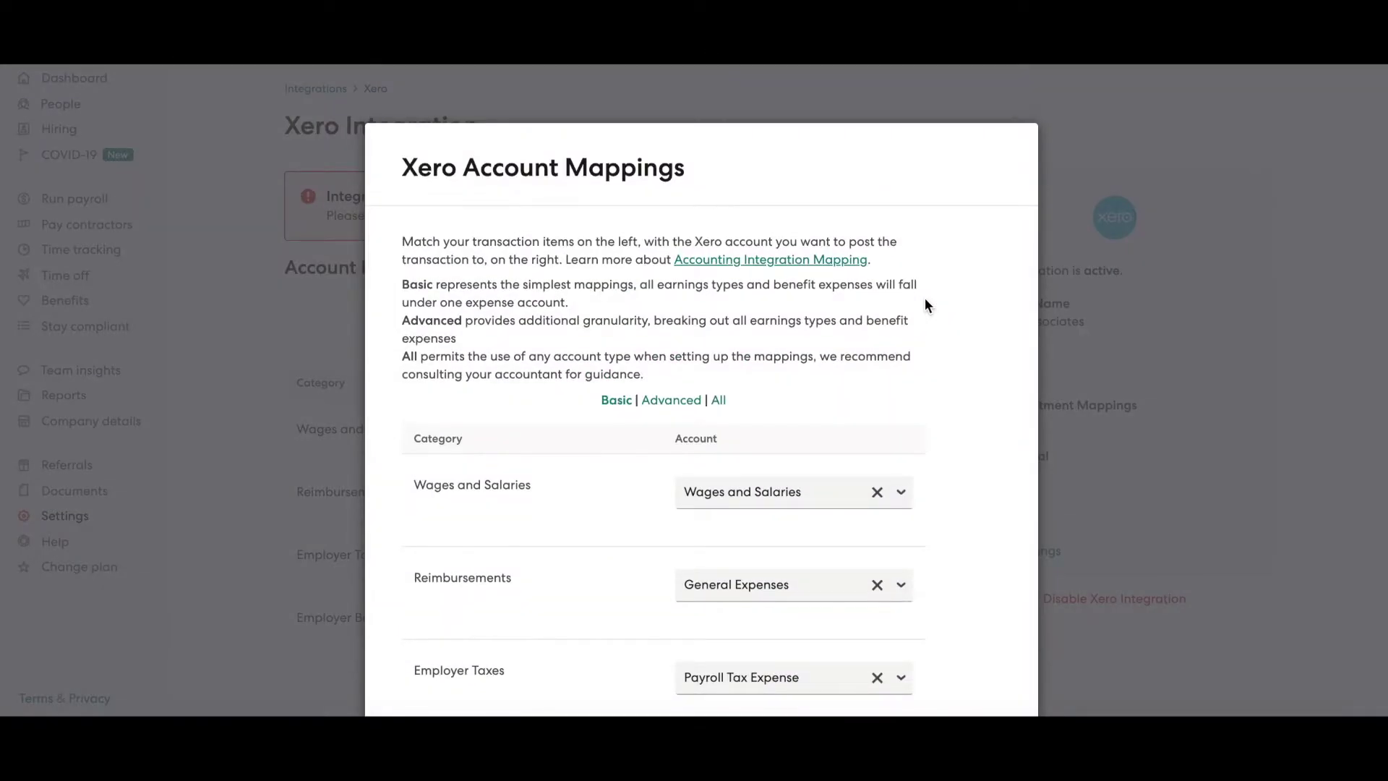
scroll(925, 305, "down", 3)
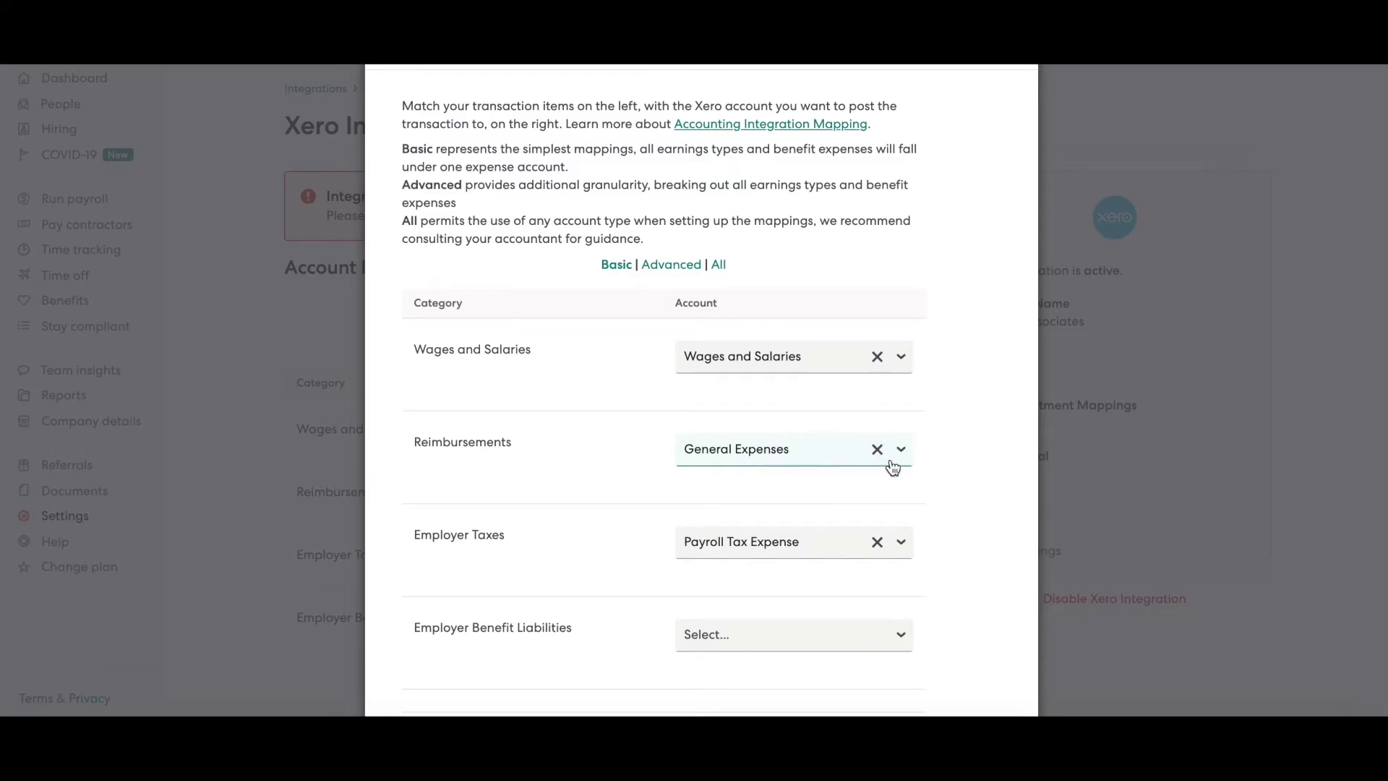
Step: Reselect General Expenses for Reimbursements and map Employer Benefit Liabilities to Suspense
left_click(877, 449)
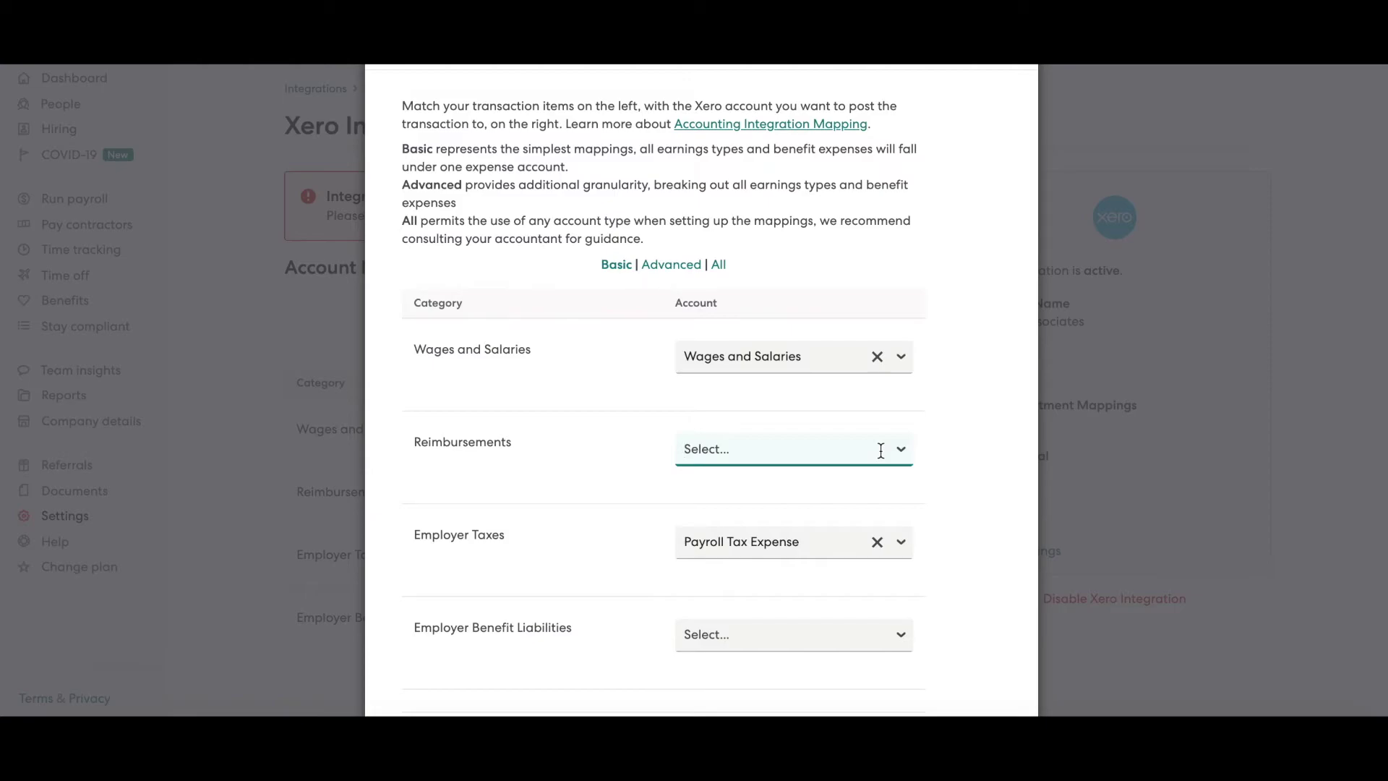
type("reimb")
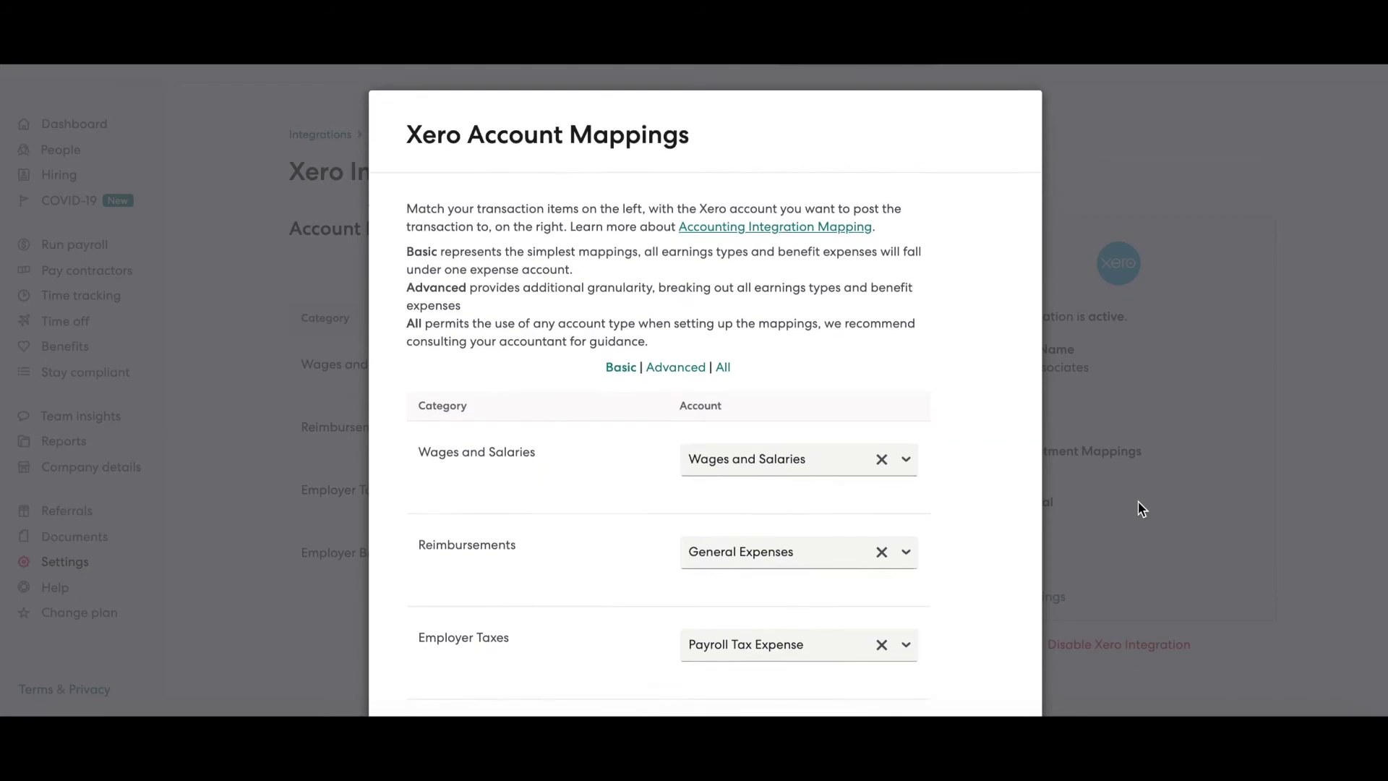
scroll(1137, 508, "down", 3)
Step: Save the account mappings so all four categories list their Xero accounts
left_click(624, 627)
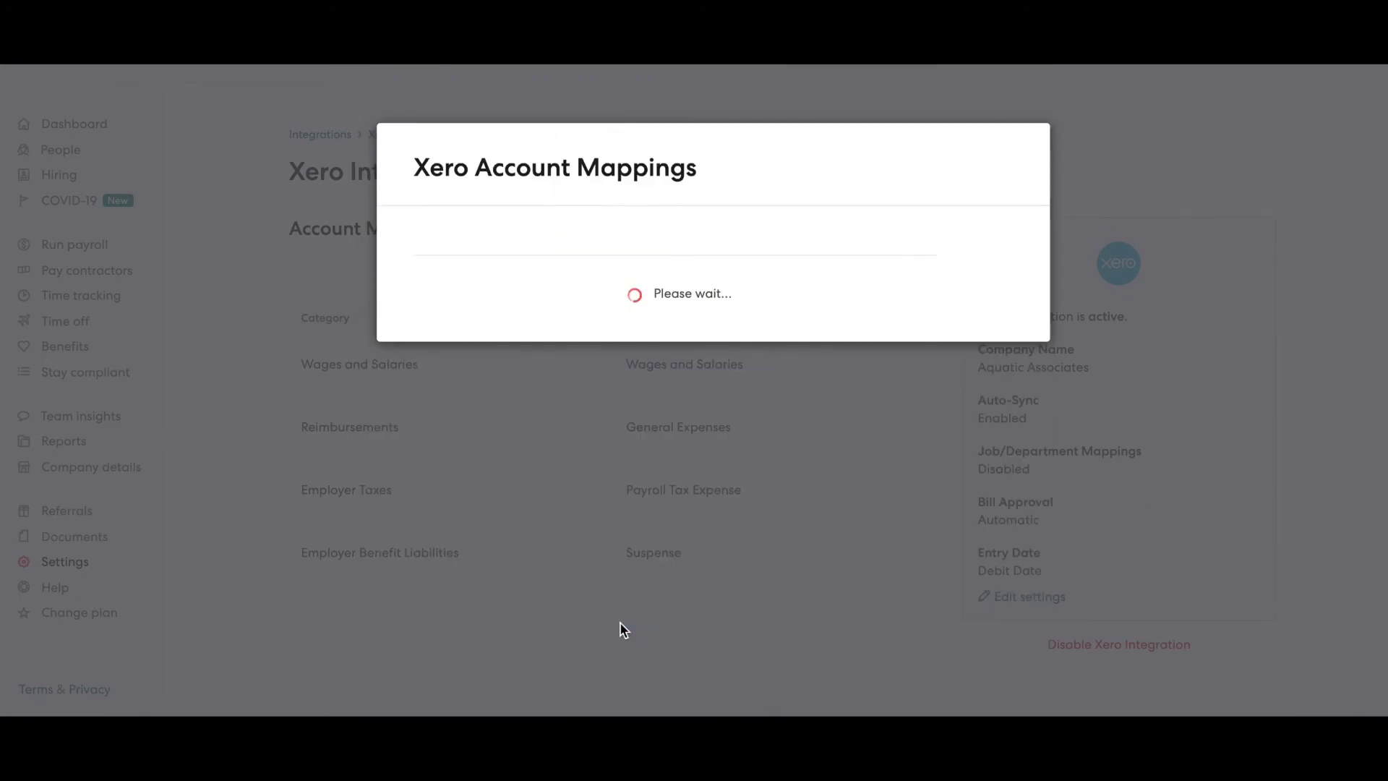